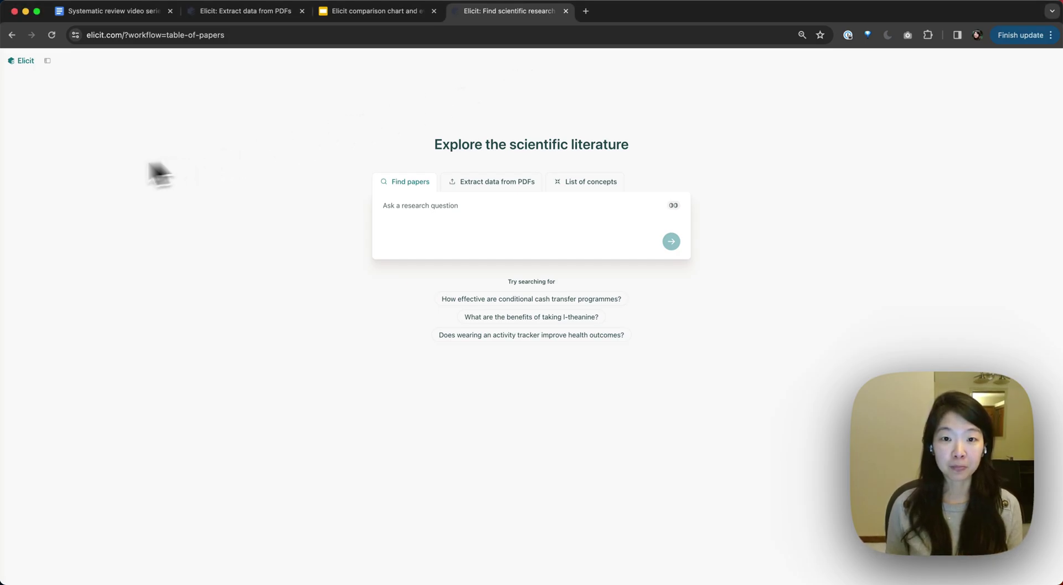
# - Expand the sidebar and open the account settings page
pyautogui.moveTo(4, 263)
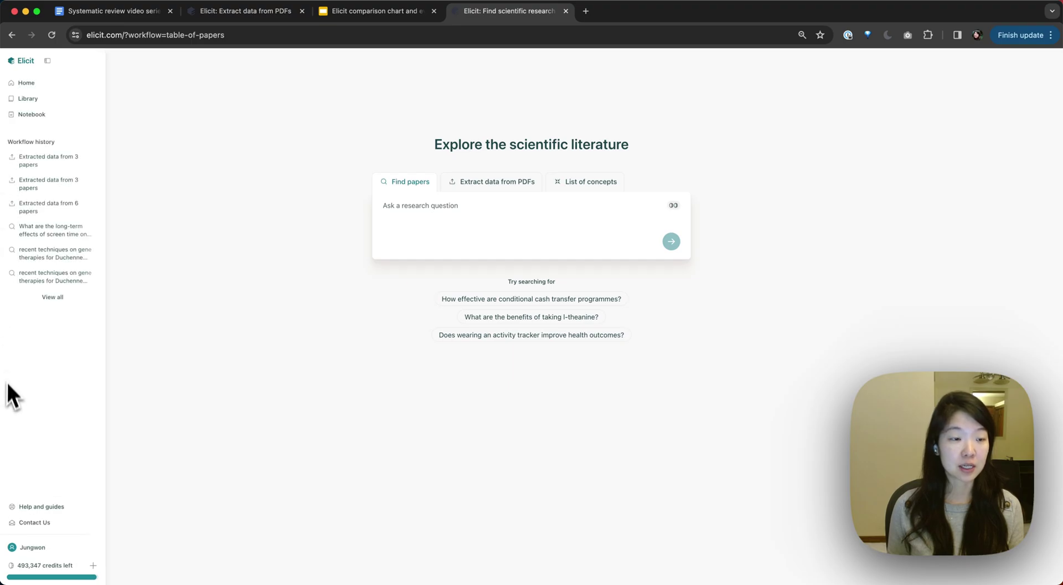
pyautogui.click(47, 61)
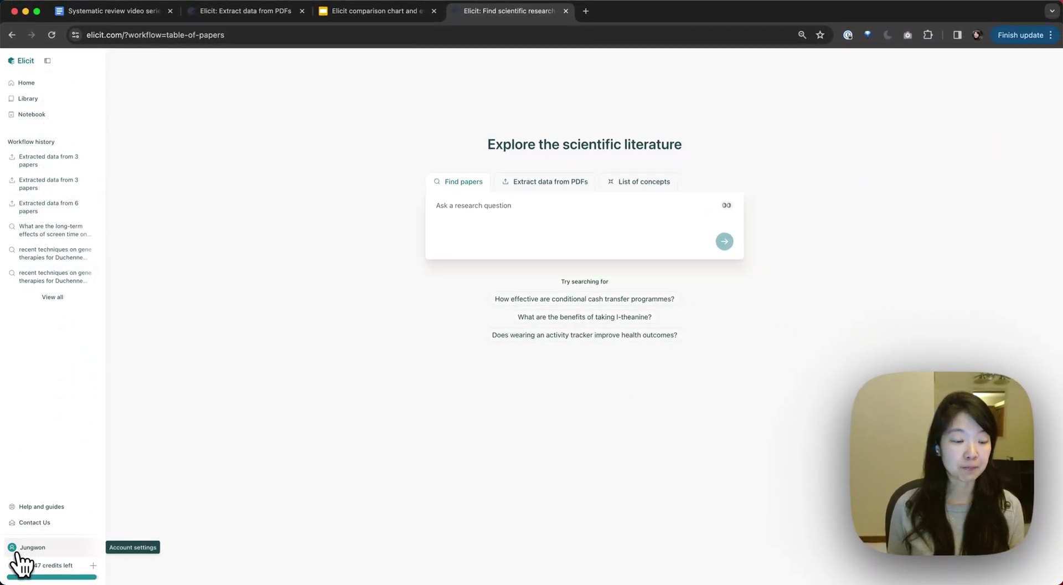
pyautogui.click(43, 554)
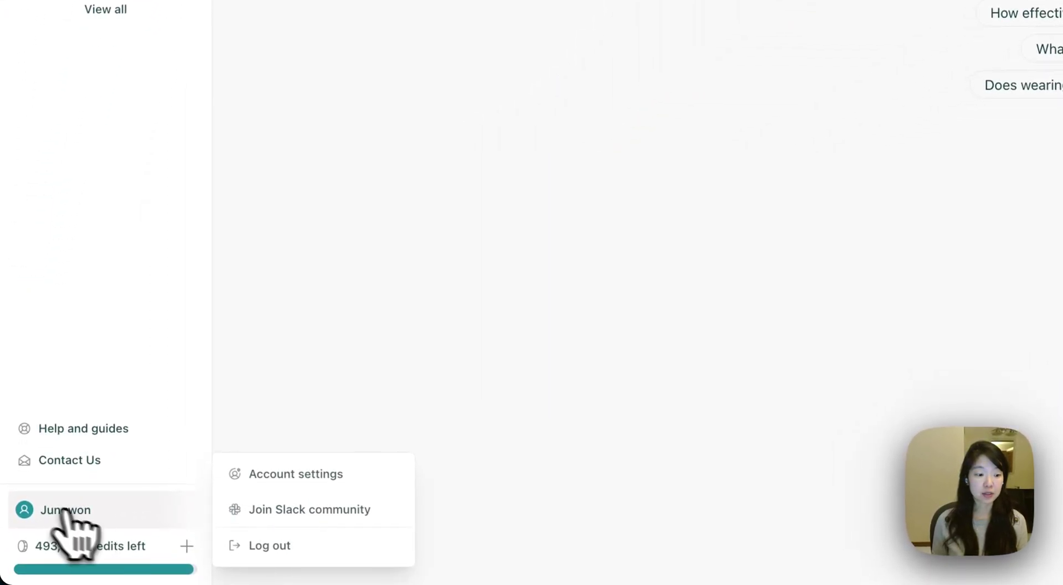
pyautogui.click(285, 476)
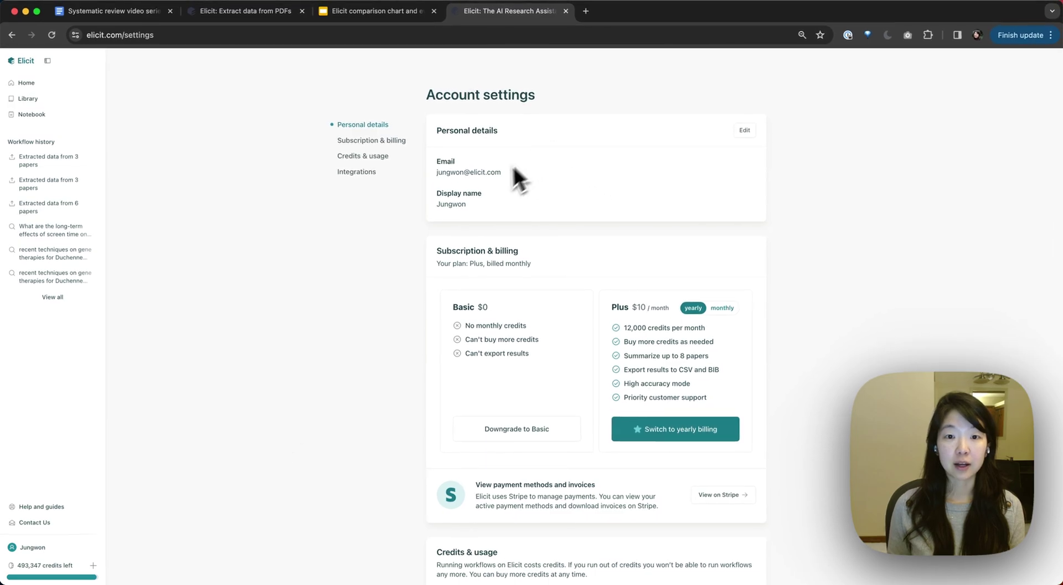
# - Connect the Zotero integration, accepting the default permissions for the Elicit private key
pyautogui.scroll(-10, 450, 397)
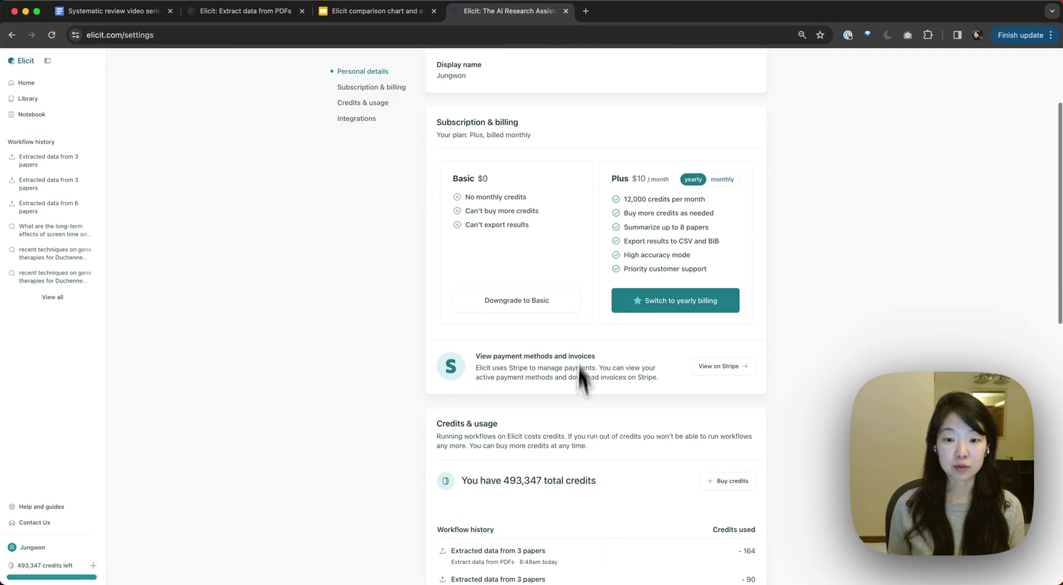
pyautogui.scroll(-3, 592, 448)
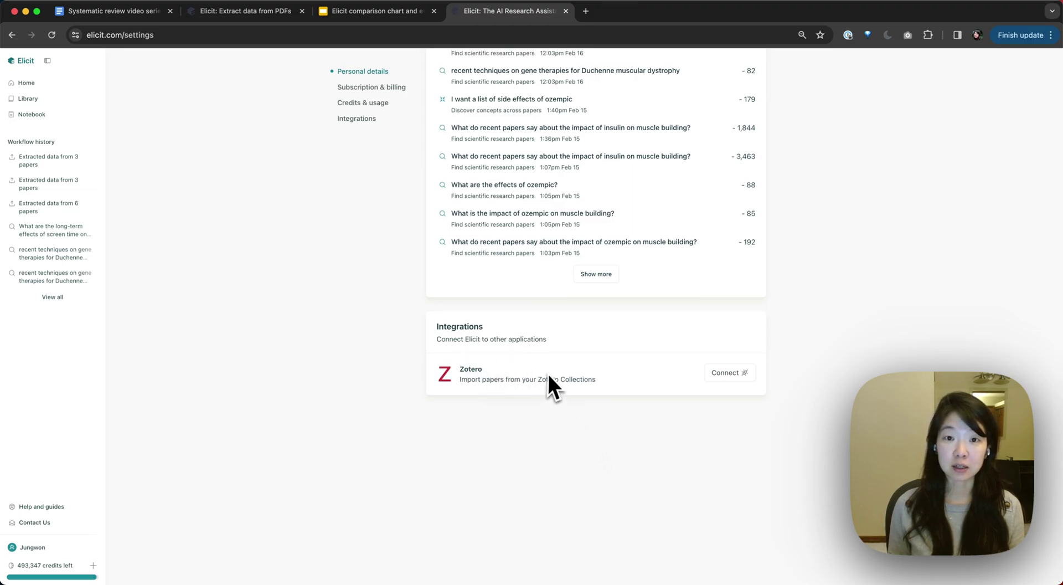
pyautogui.click(743, 374)
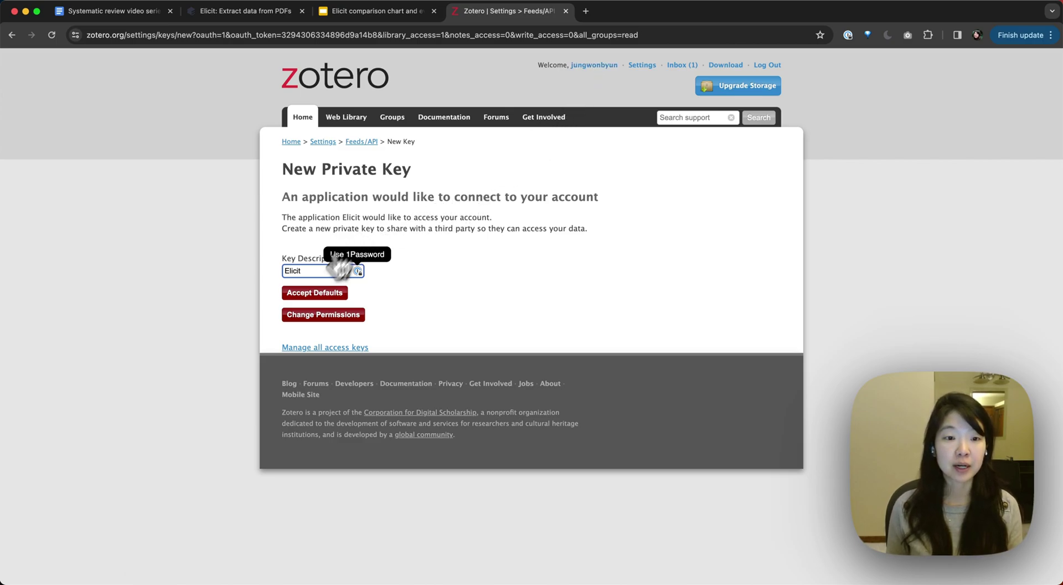
pyautogui.click(306, 299)
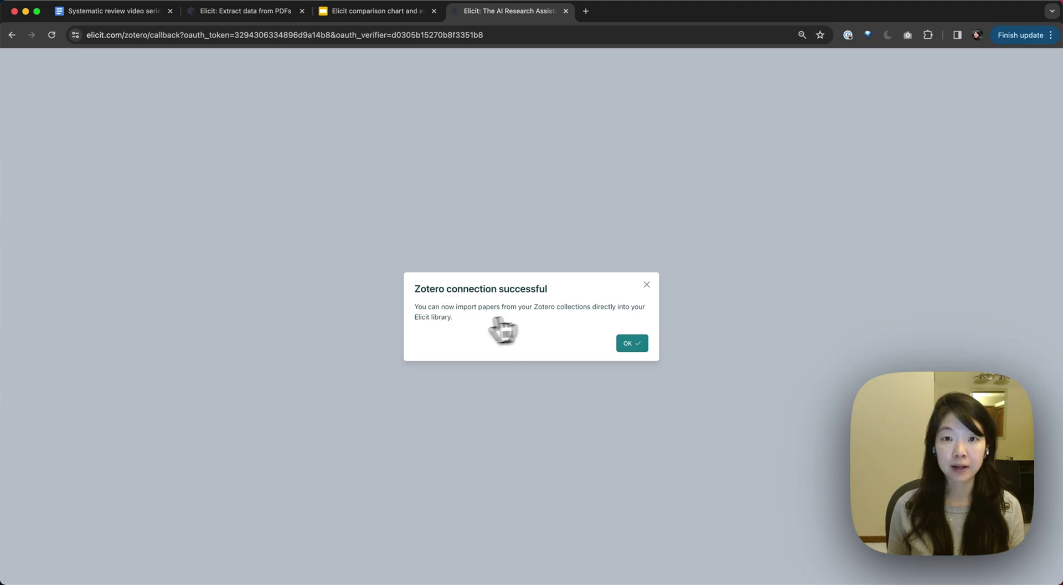
pyautogui.click(631, 346)
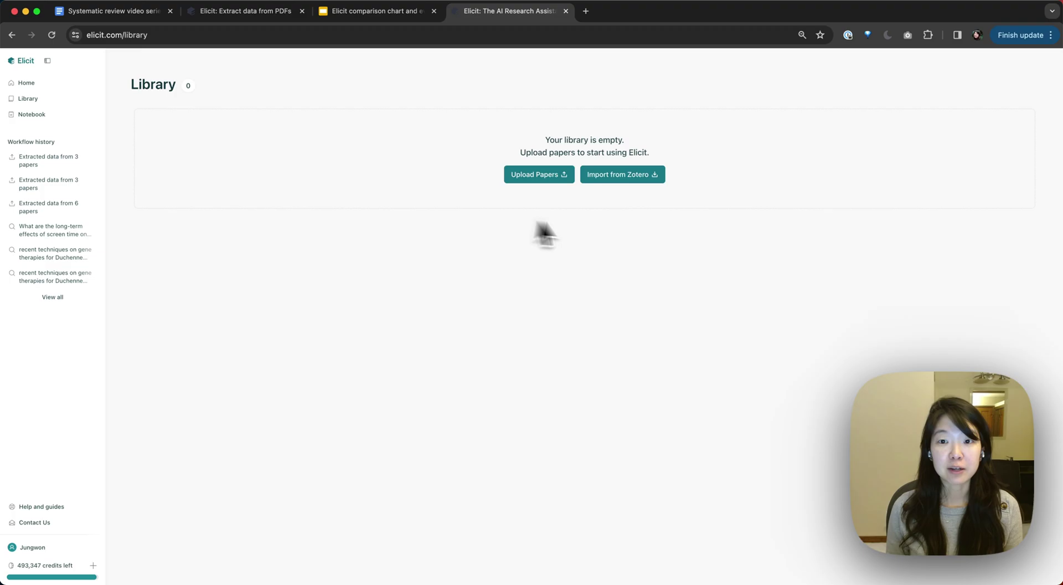
# - Import the Systematic reviews collection from Zotero into the empty library
pyautogui.click(539, 179)
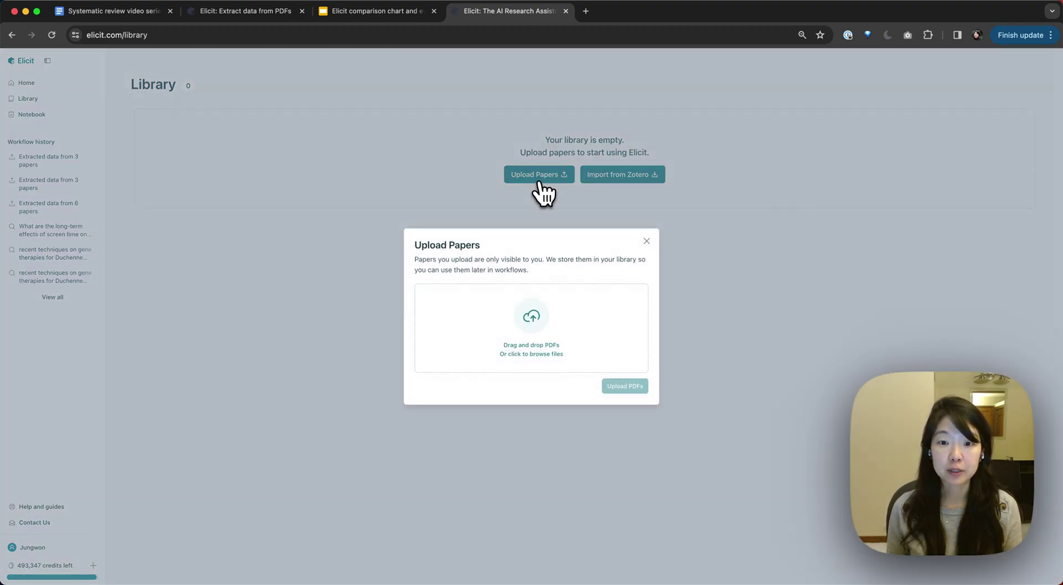
pyautogui.click(646, 241)
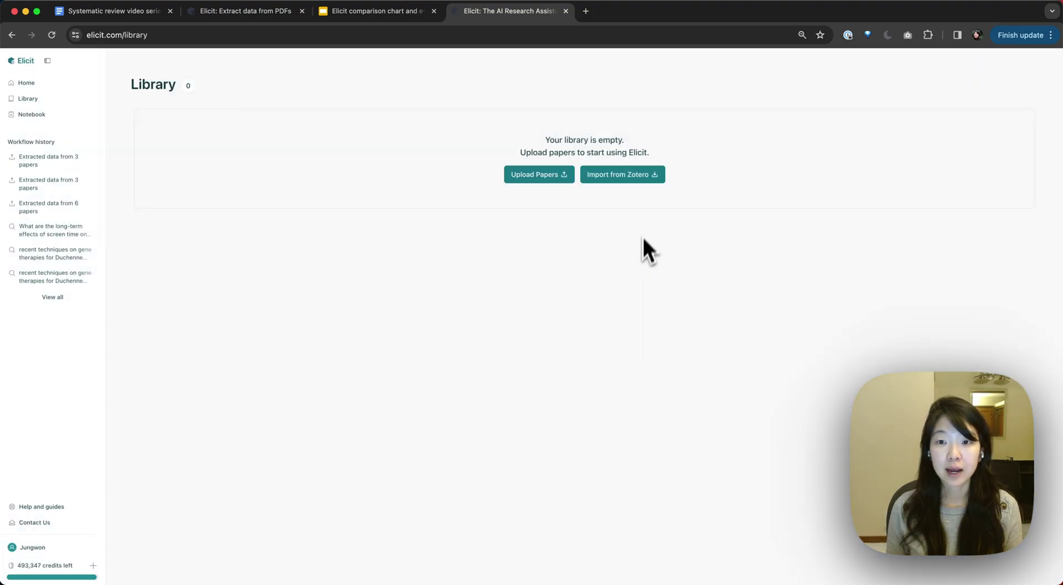
pyautogui.click(619, 176)
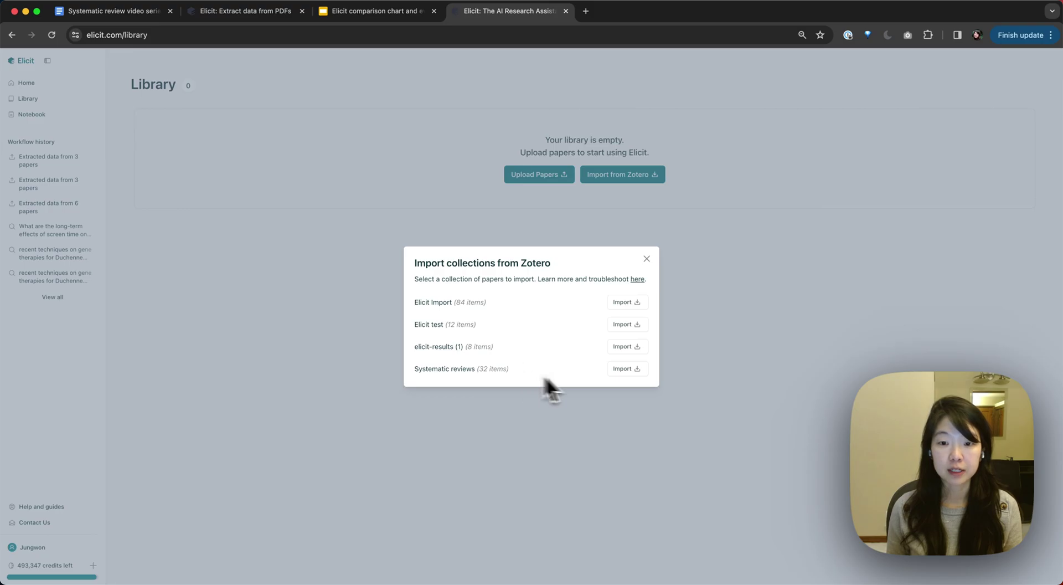
pyautogui.click(623, 369)
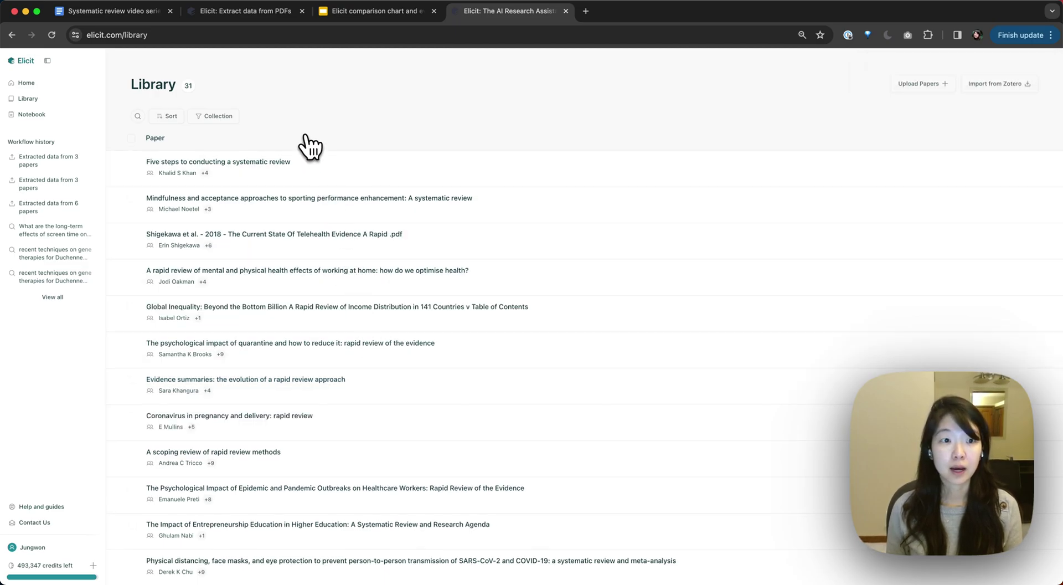
# - Check the available collection filters and import the Elicit test collection from Zotero
pyautogui.click(205, 118)
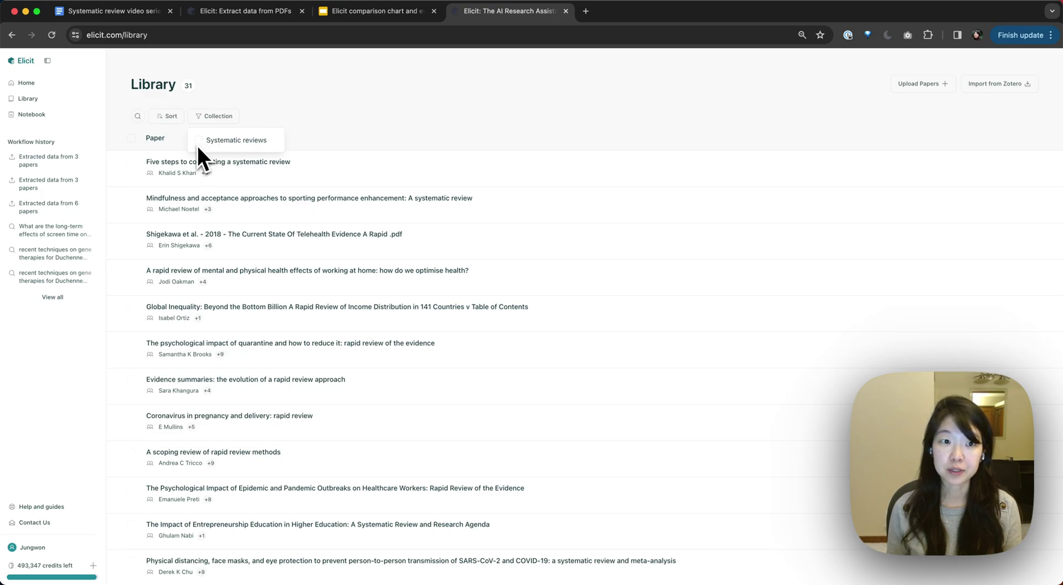
pyautogui.click(286, 120)
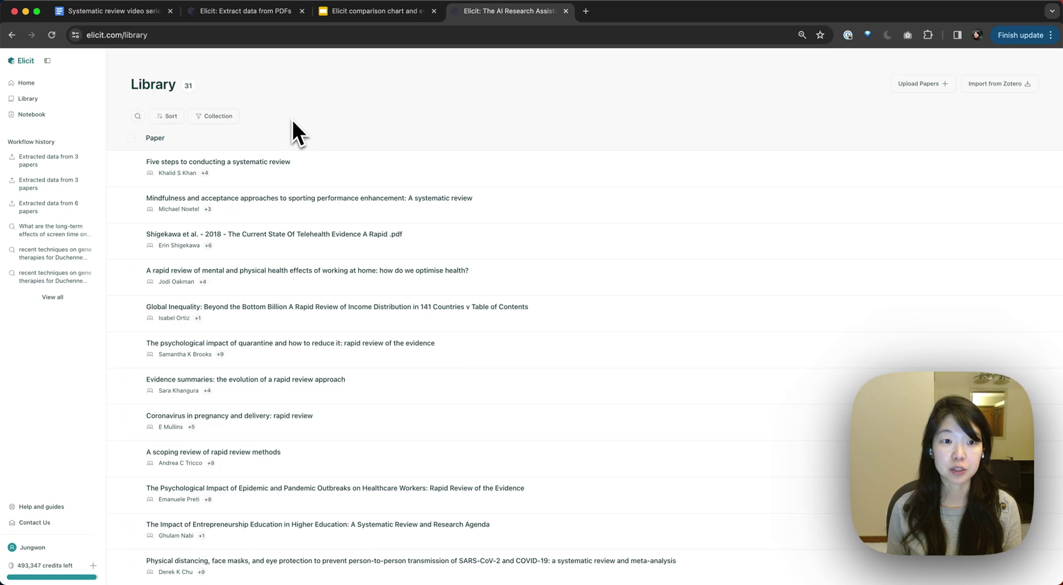
pyautogui.click(1007, 88)
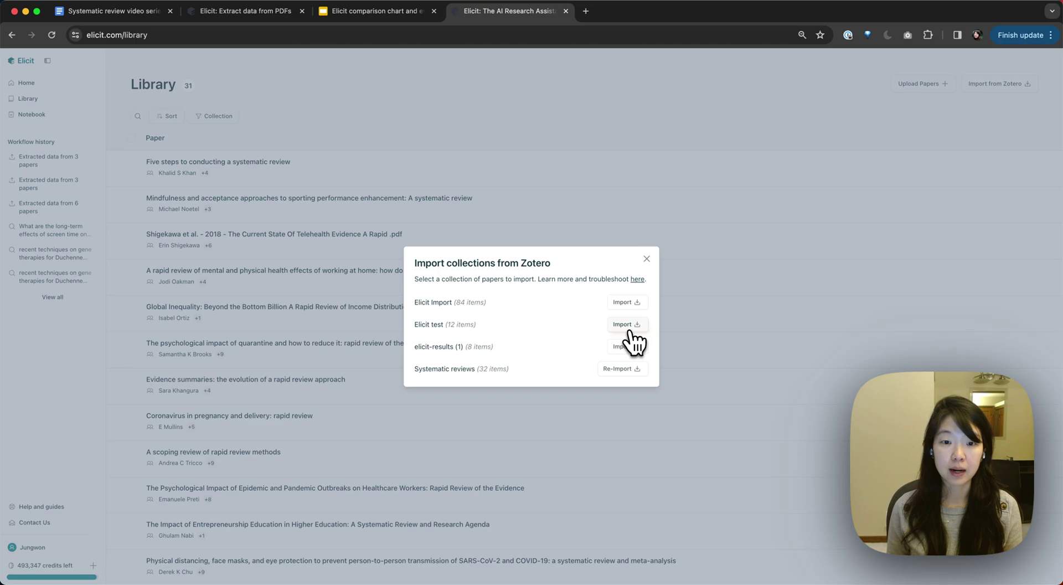
pyautogui.click(627, 327)
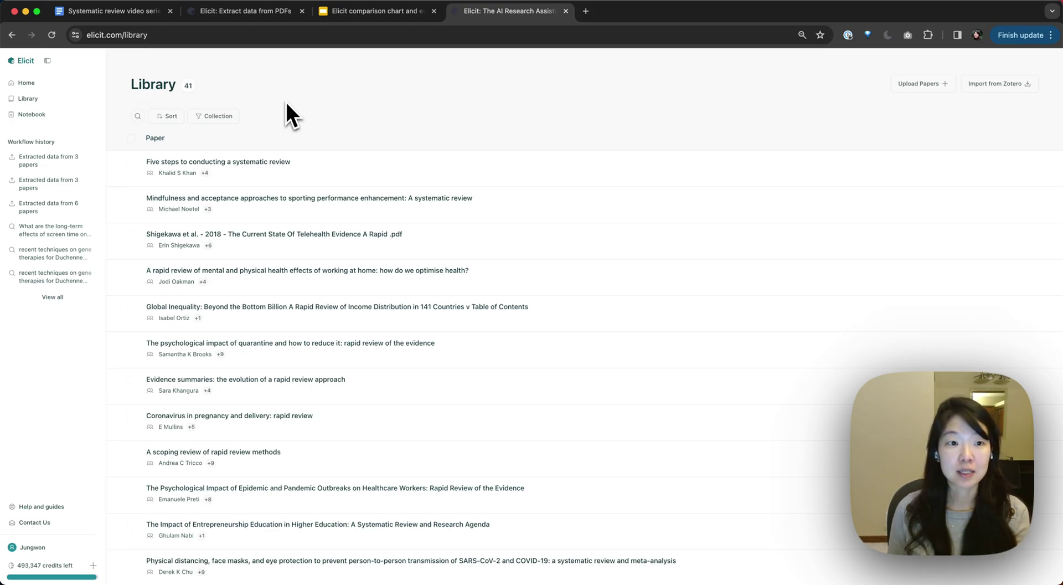
# - Filter the library by the Elicit test collection, and switch the filter to Systematic reviews
pyautogui.click(211, 118)
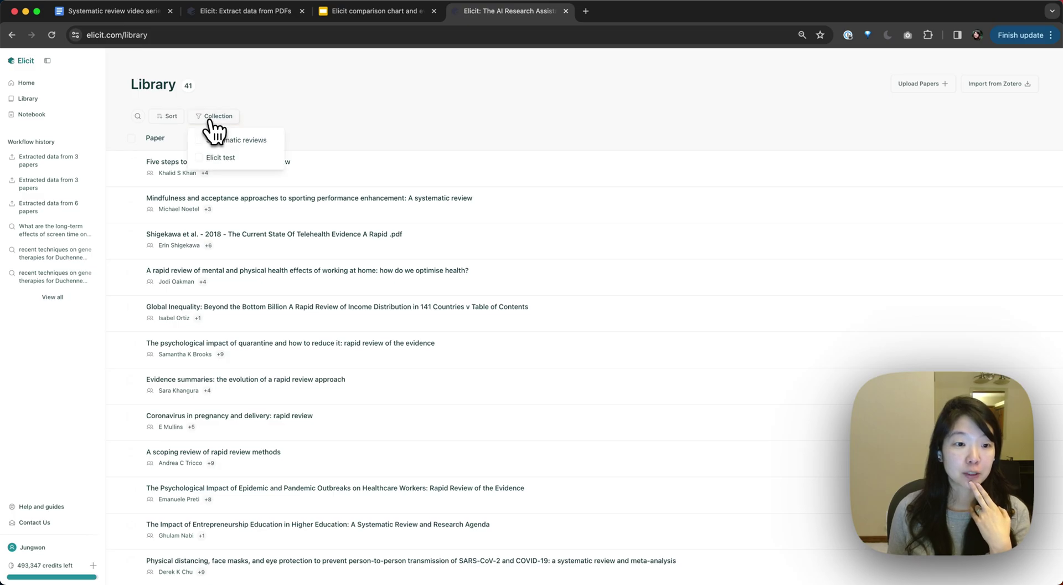
pyautogui.click(199, 158)
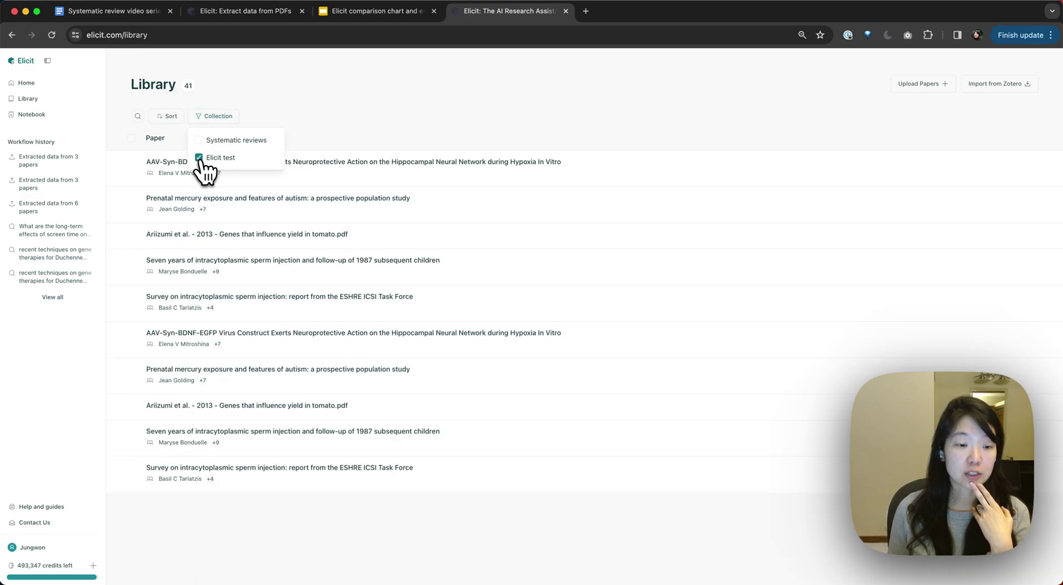
pyautogui.click(199, 158)
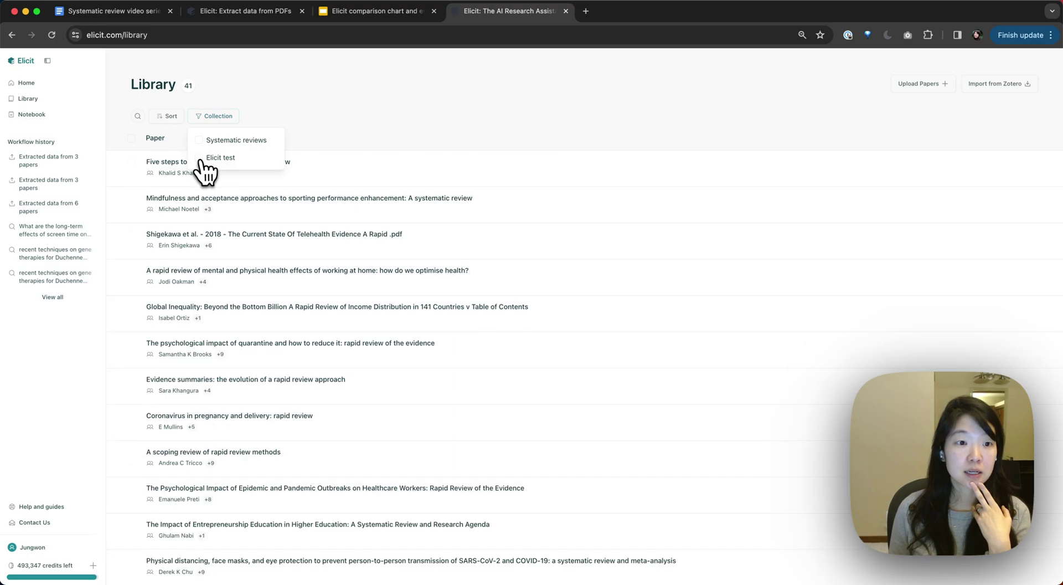
pyautogui.click(199, 139)
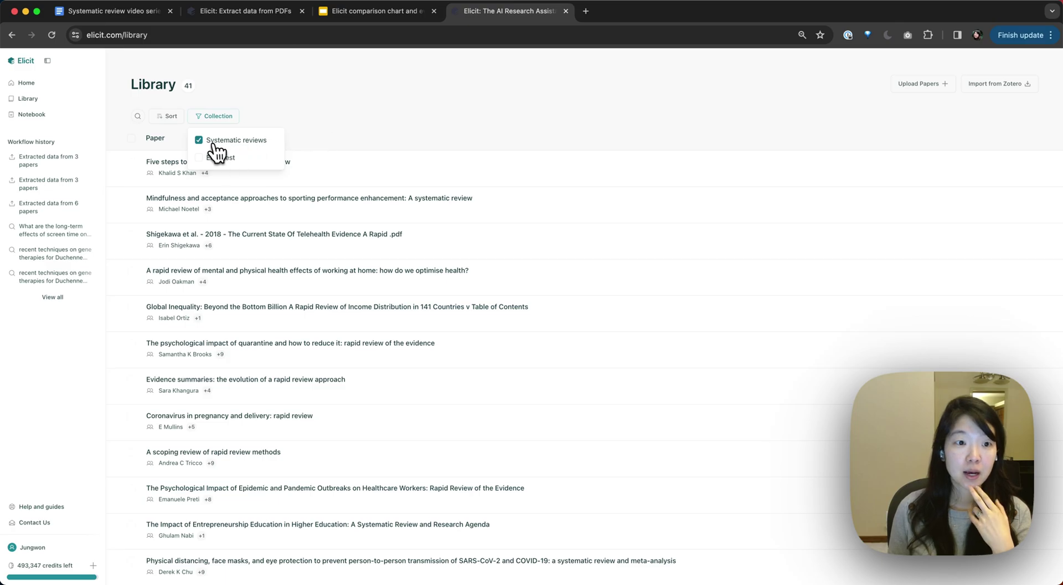
pyautogui.click(369, 117)
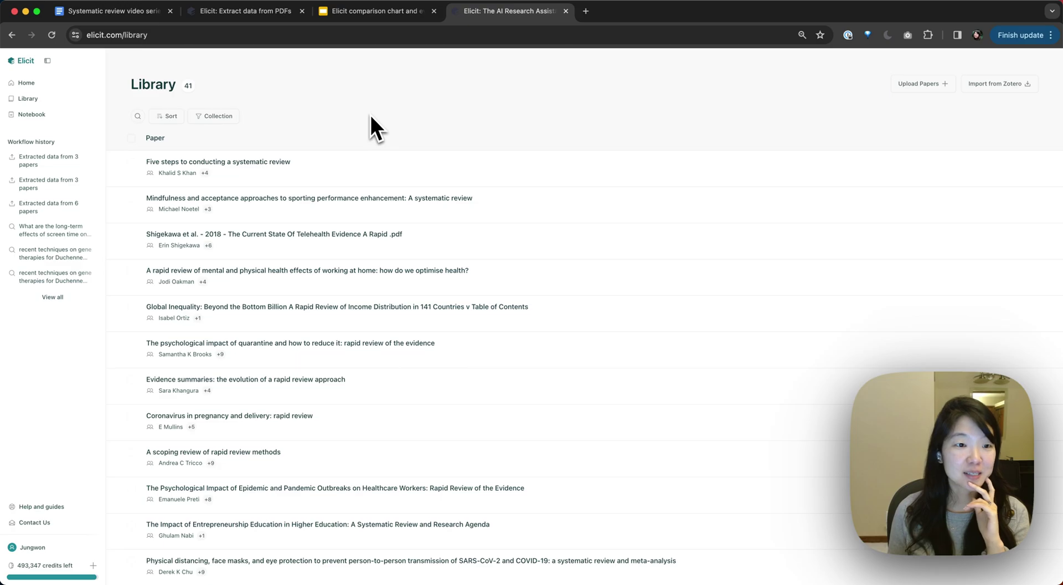
# - Return to the home page and open the workflow for extracting data from PDFs, looking through its paper list
pyautogui.click(71, 84)
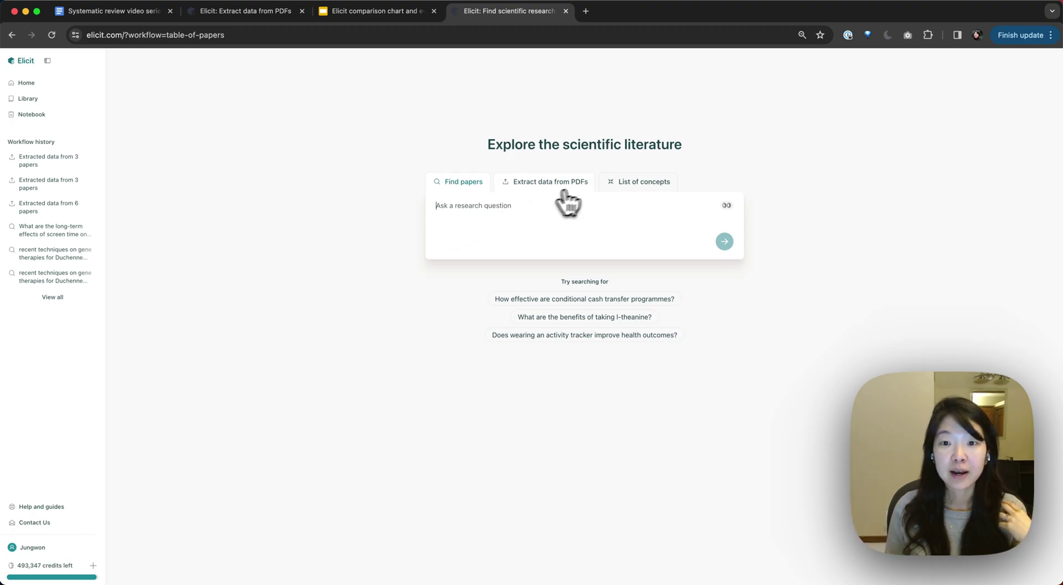
pyautogui.click(585, 196)
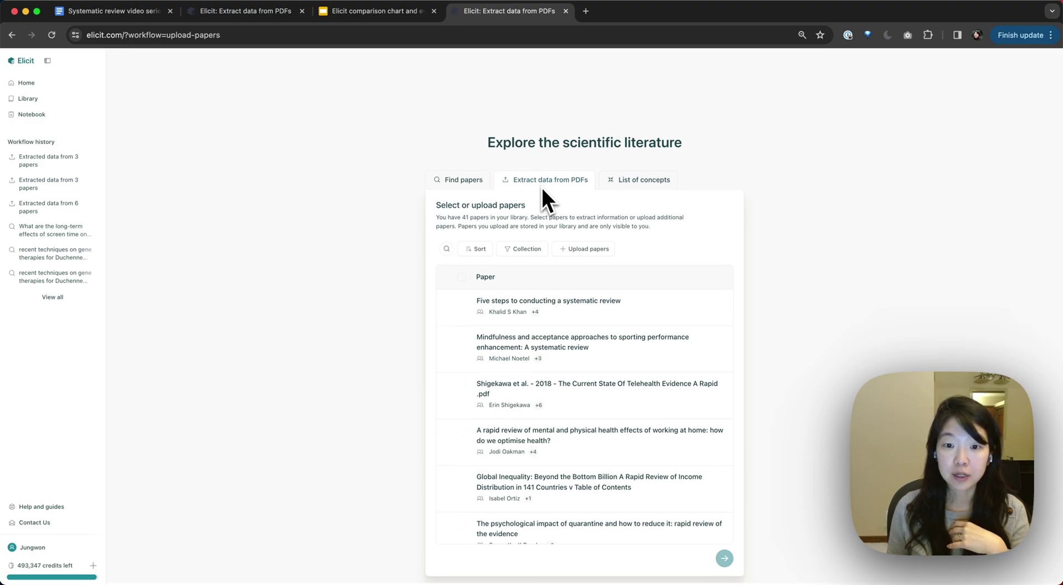
pyautogui.scroll(-20, 540, 354)
pyautogui.scroll(20, 543, 361)
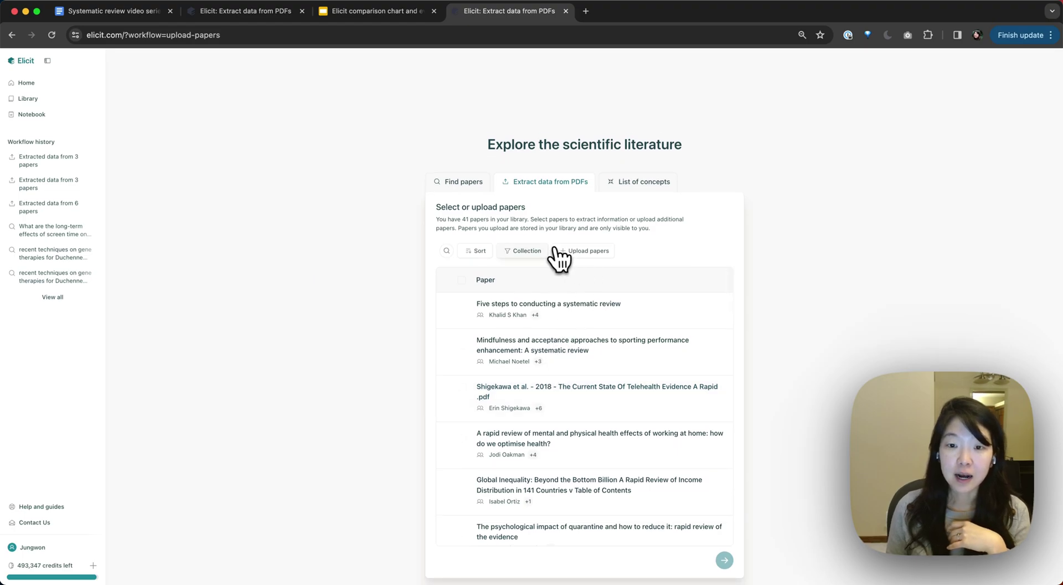
# - Filter the extraction paper list by the Elicit test collection and look through its papers
pyautogui.click(531, 250)
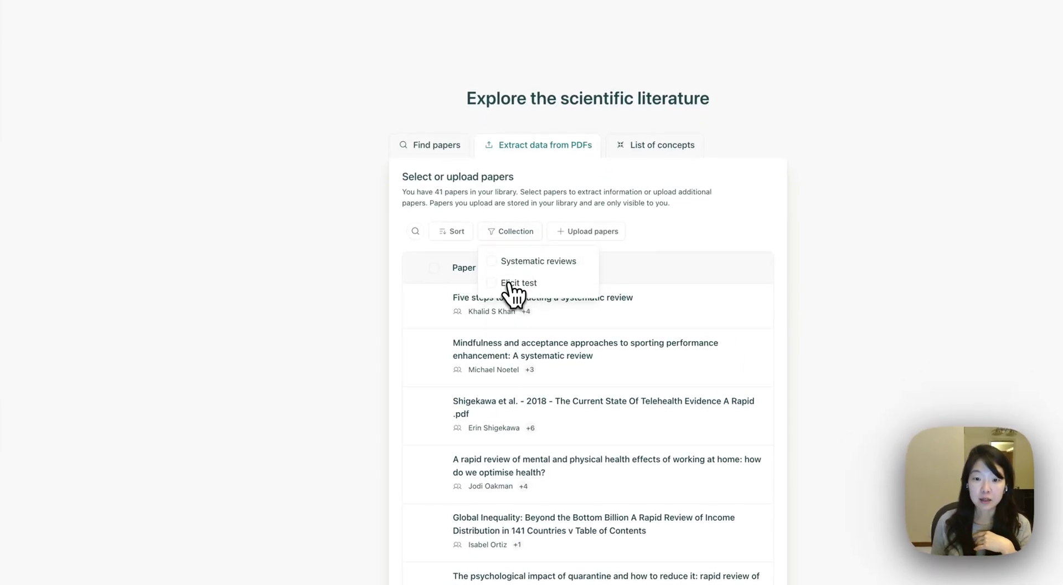
pyautogui.click(507, 284)
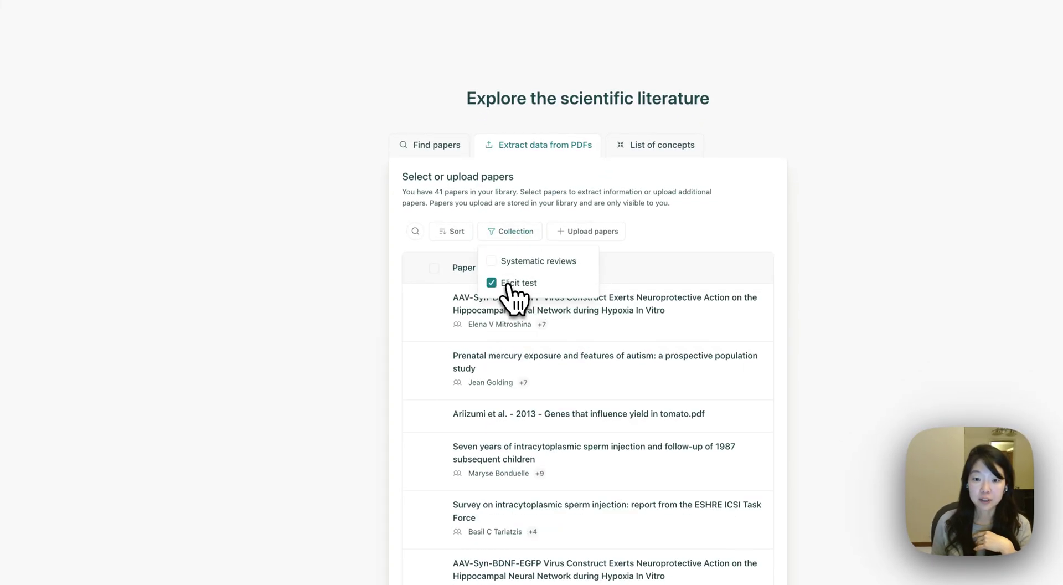
pyautogui.click(658, 286)
pyautogui.scroll(-5, 631, 354)
pyautogui.scroll(5, 605, 398)
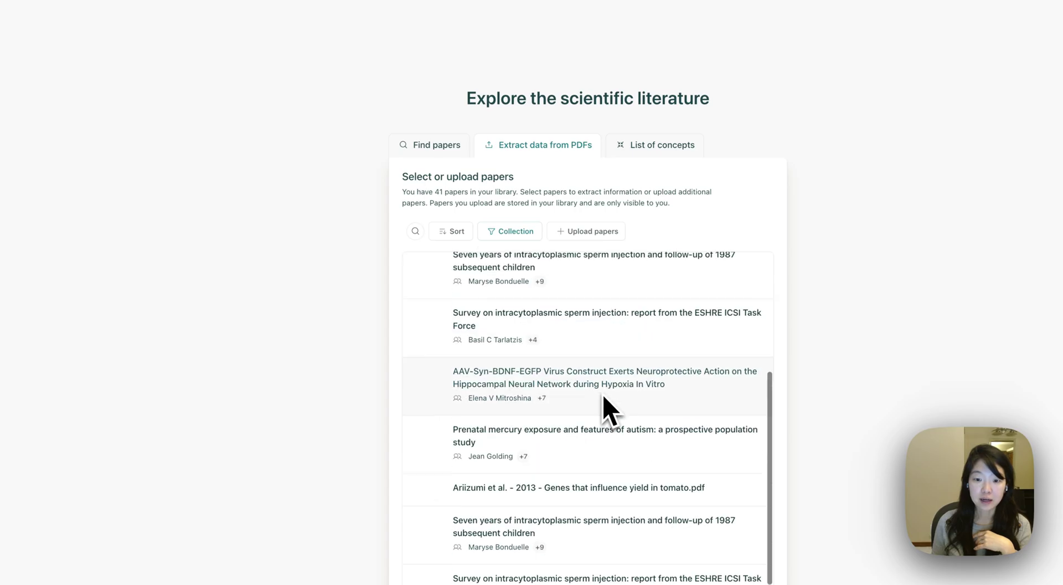
# - Switch the paper list's collection filter from Elicit test to Systematic reviews and look through the papers
pyautogui.click(510, 232)
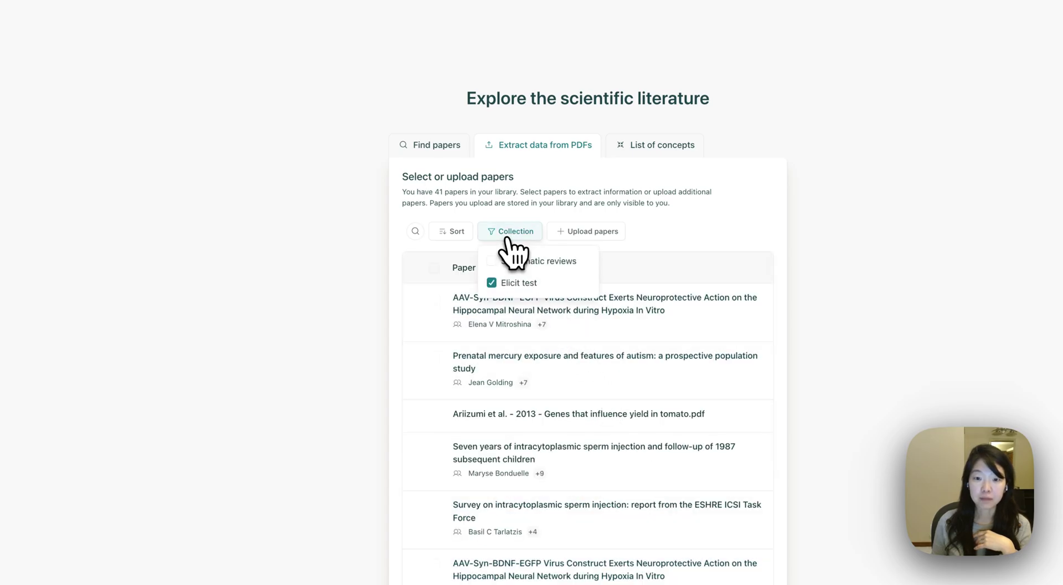
pyautogui.click(492, 283)
pyautogui.click(491, 261)
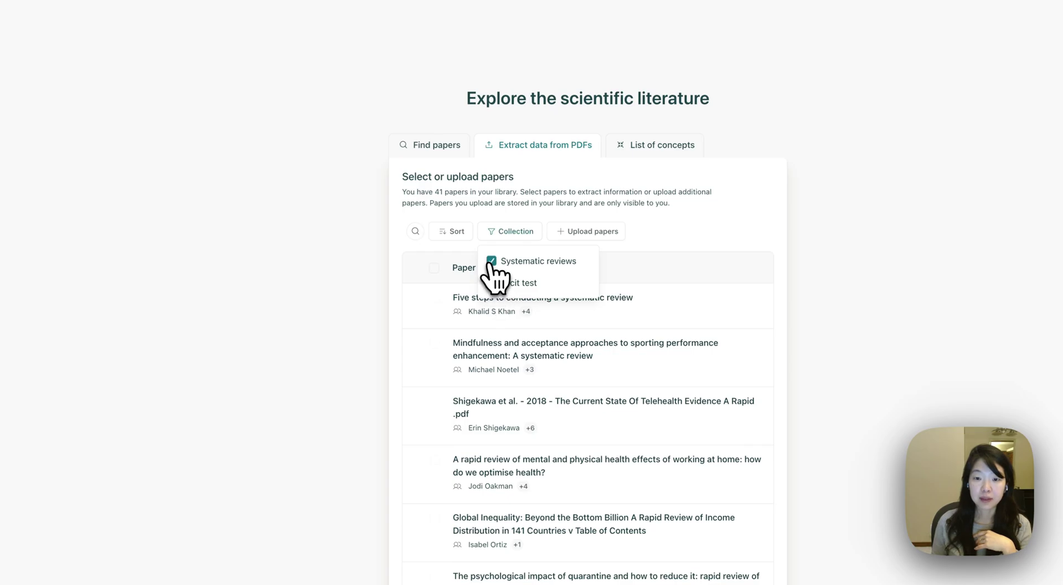
pyautogui.click(672, 260)
pyautogui.scroll(-3, 593, 356)
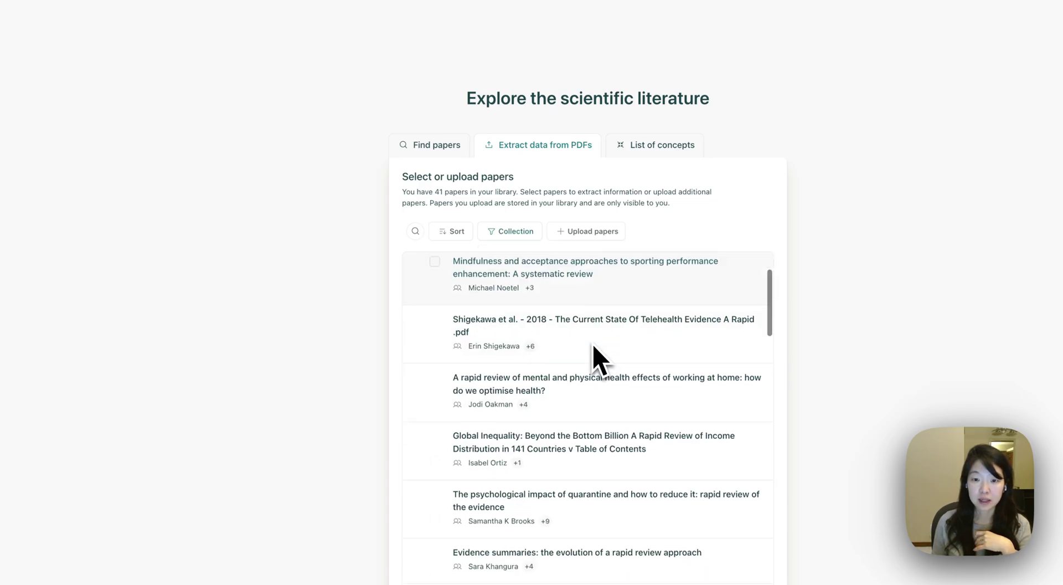
pyautogui.scroll(3, 577, 360)
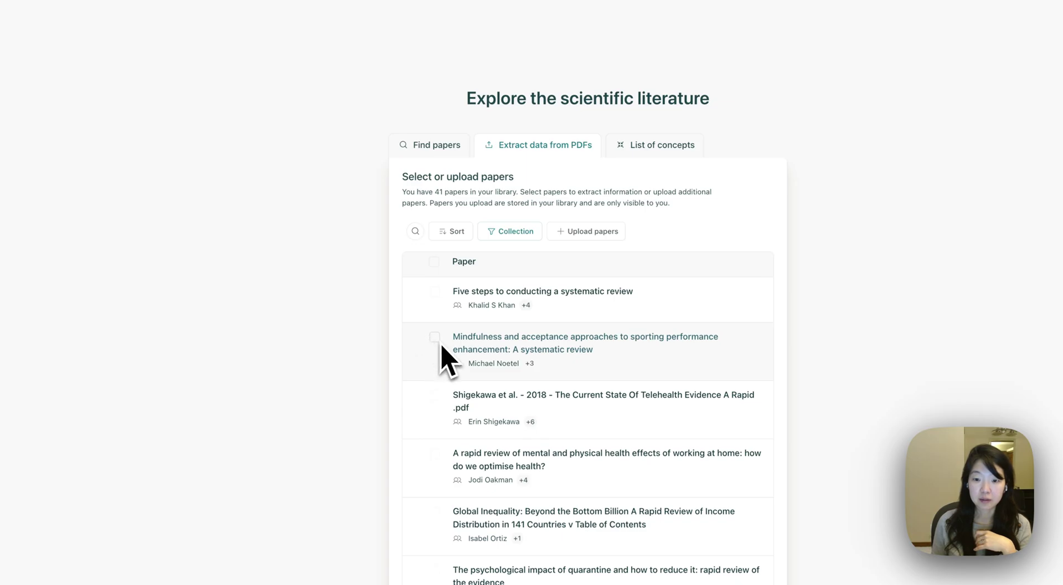
# - Select the papers on mindfulness and sporting performance, health effects of working at home, and the psychological impact of quarantine
pyautogui.scroll(-1, 443, 354)
pyautogui.click(435, 289)
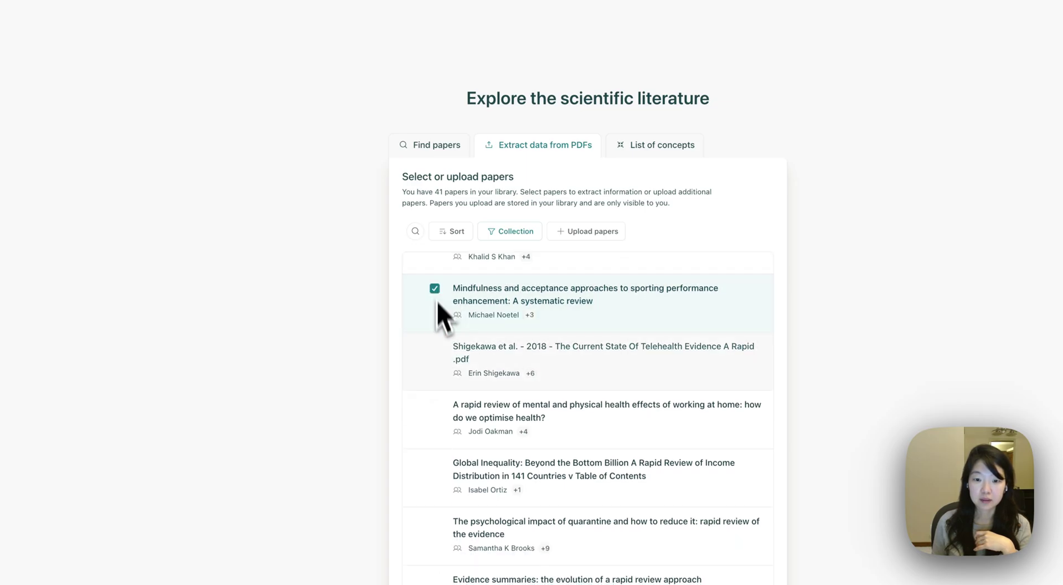
pyautogui.click(435, 406)
pyautogui.scroll(-2, 440, 421)
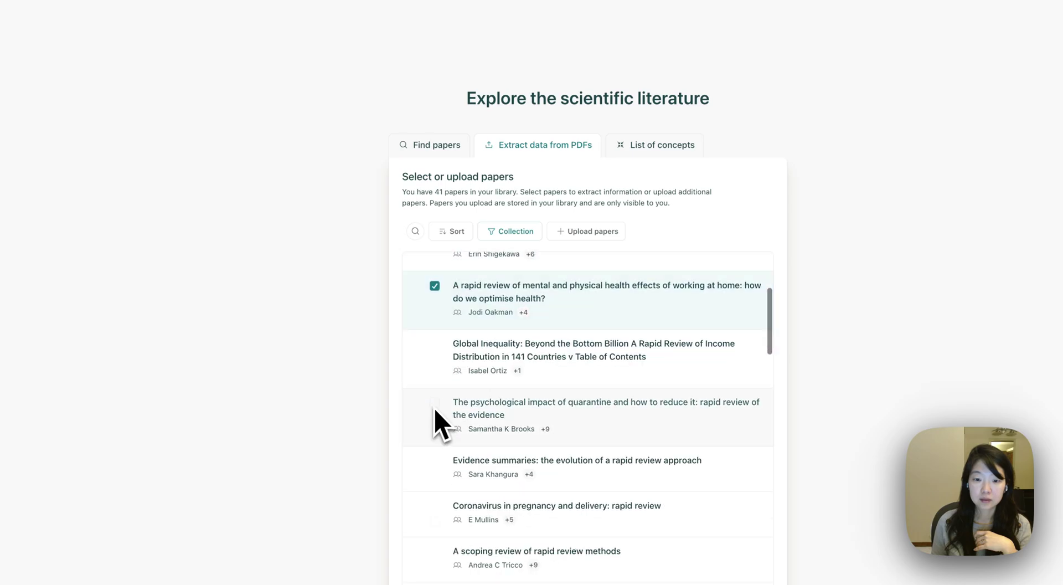
pyautogui.click(436, 404)
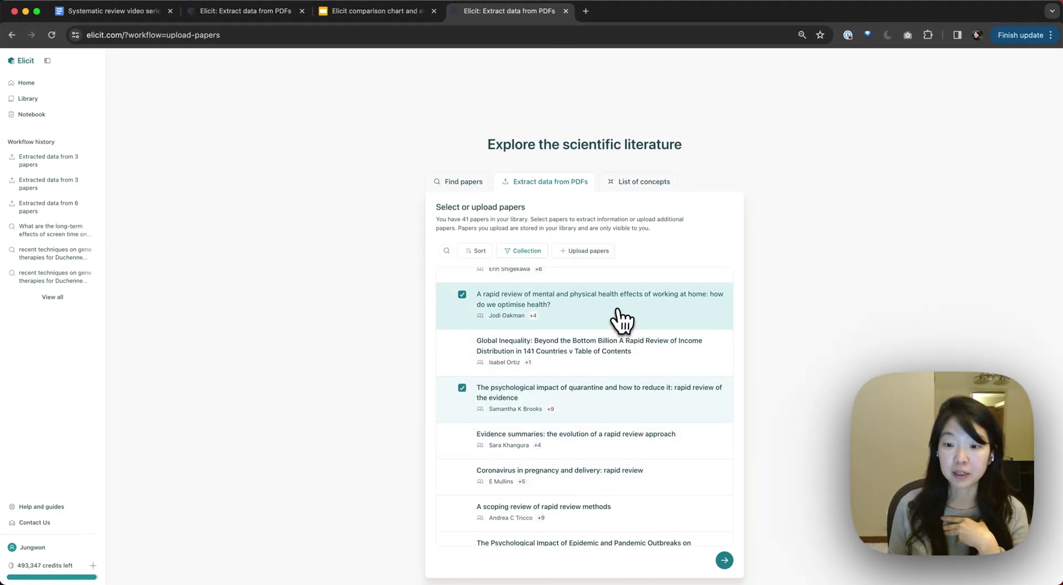
# - Look over the remaining papers in the list and start the data extraction for the three selected papers
pyautogui.scroll(-10, 578, 343)
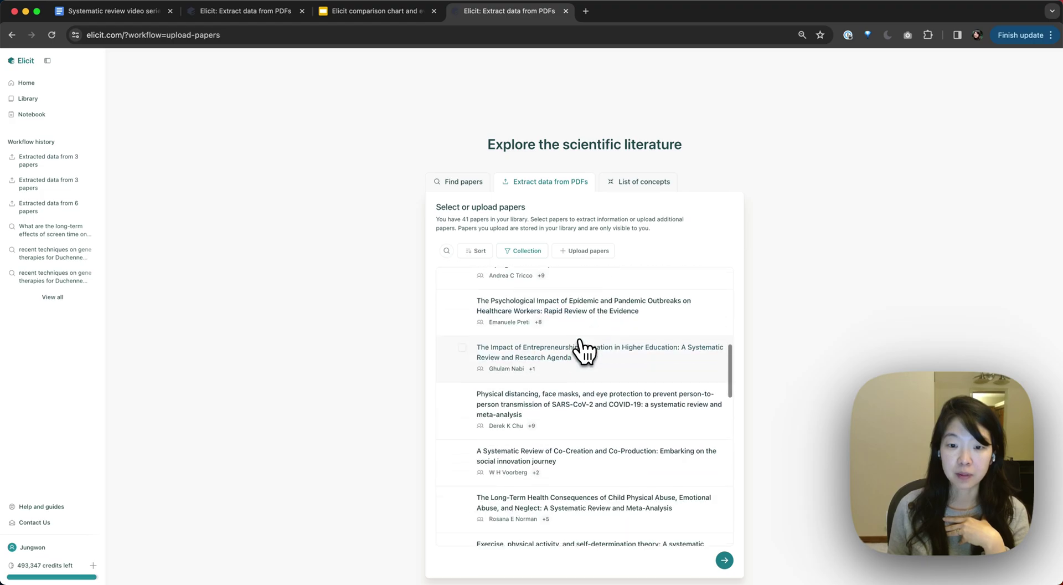
pyautogui.scroll(3, 579, 343)
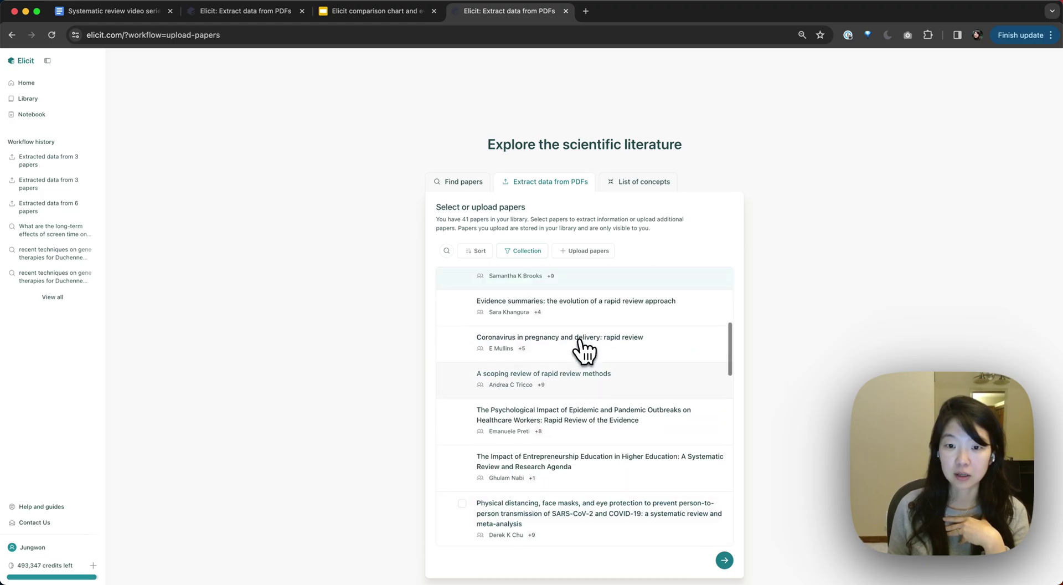
pyautogui.click(724, 560)
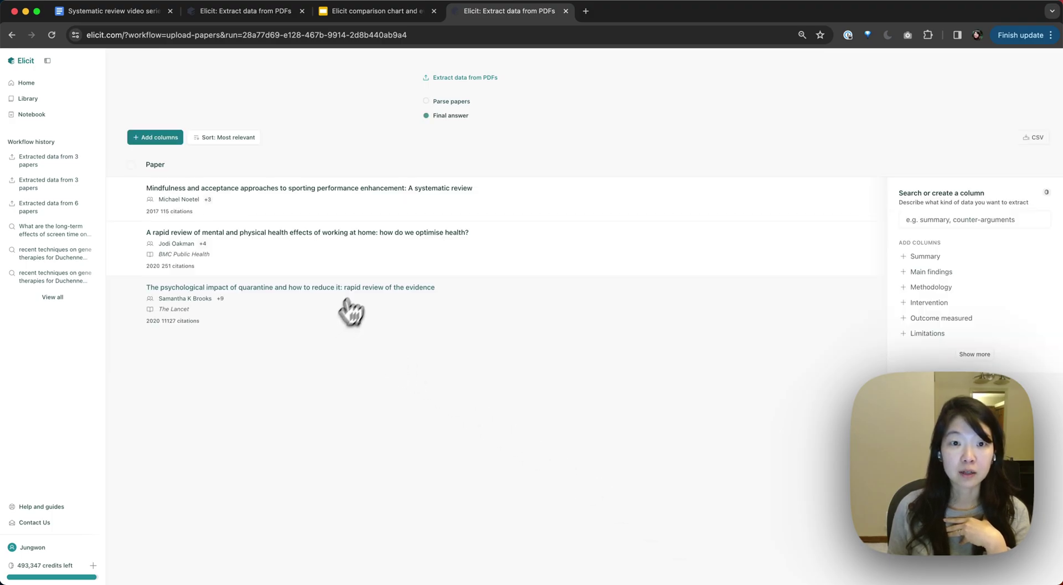
# - Look through the full text and tables of the mindfulness and sporting performance paper, and return to the extraction results
pyautogui.click(266, 185)
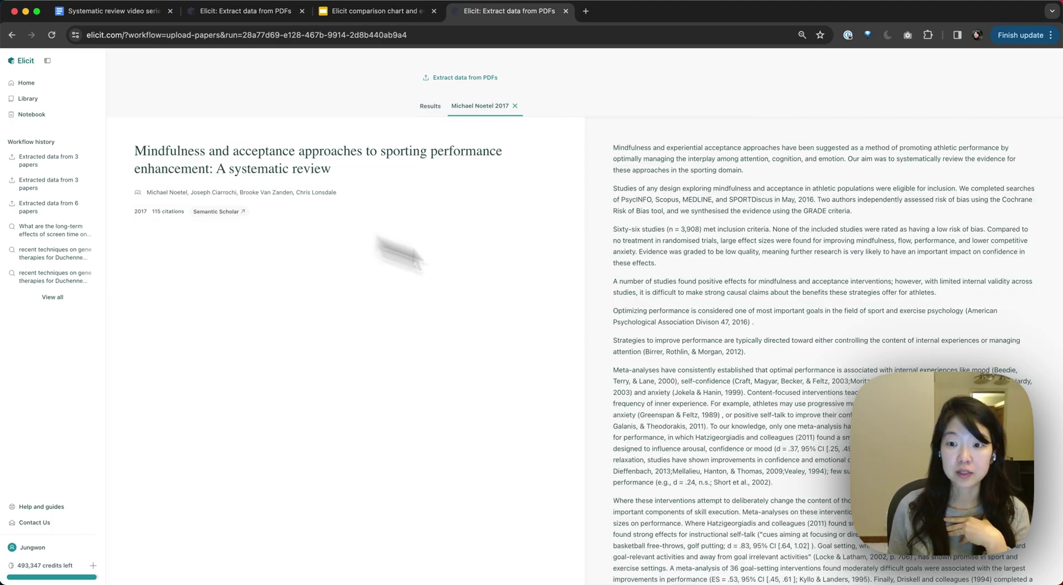
pyautogui.scroll(-15, 809, 373)
pyautogui.scroll(-20, 809, 371)
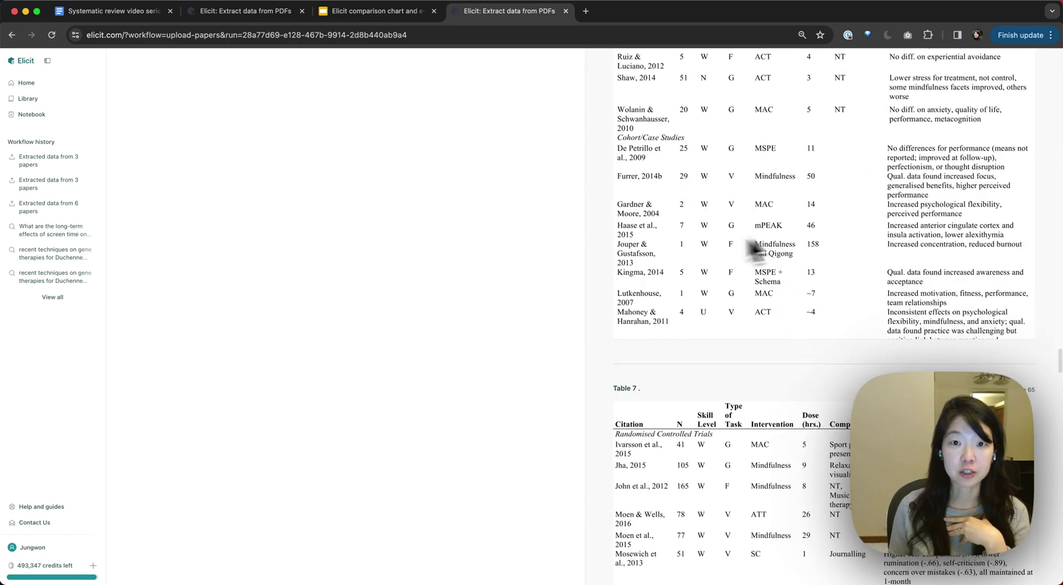
pyautogui.scroll(8, 829, 430)
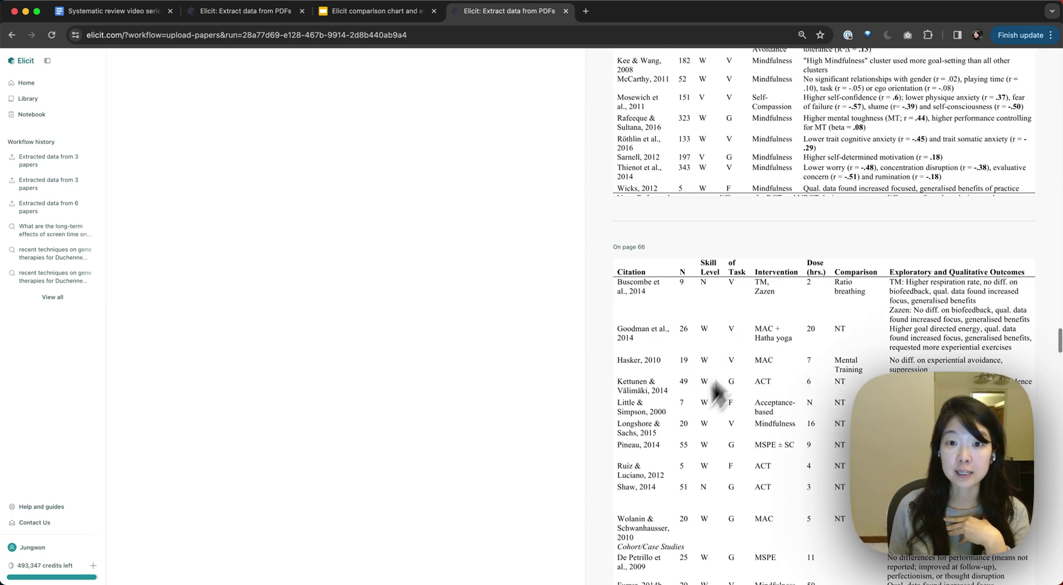
pyautogui.scroll(15, 732, 424)
pyautogui.scroll(20, 780, 426)
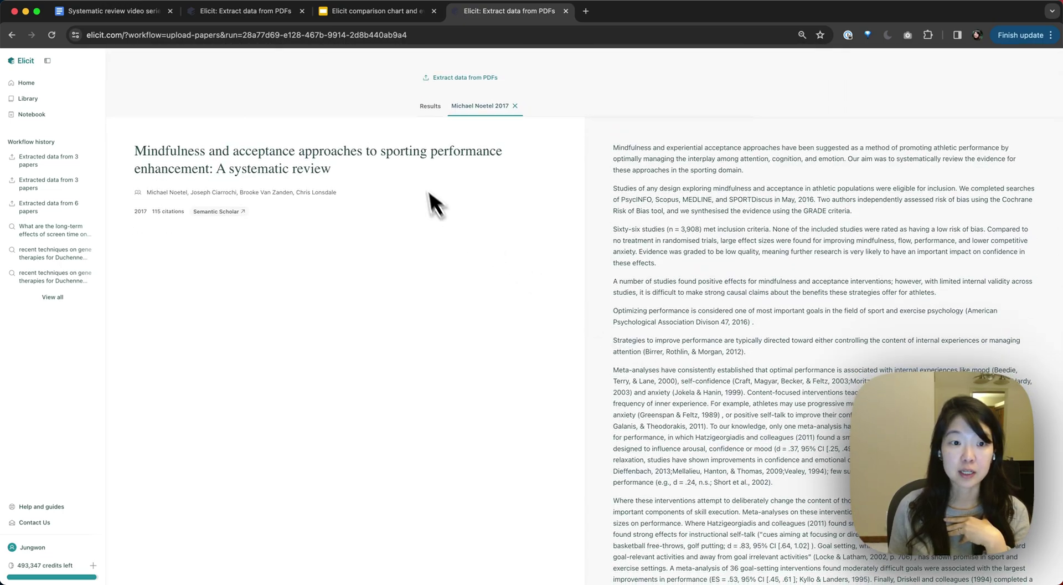
pyautogui.click(430, 106)
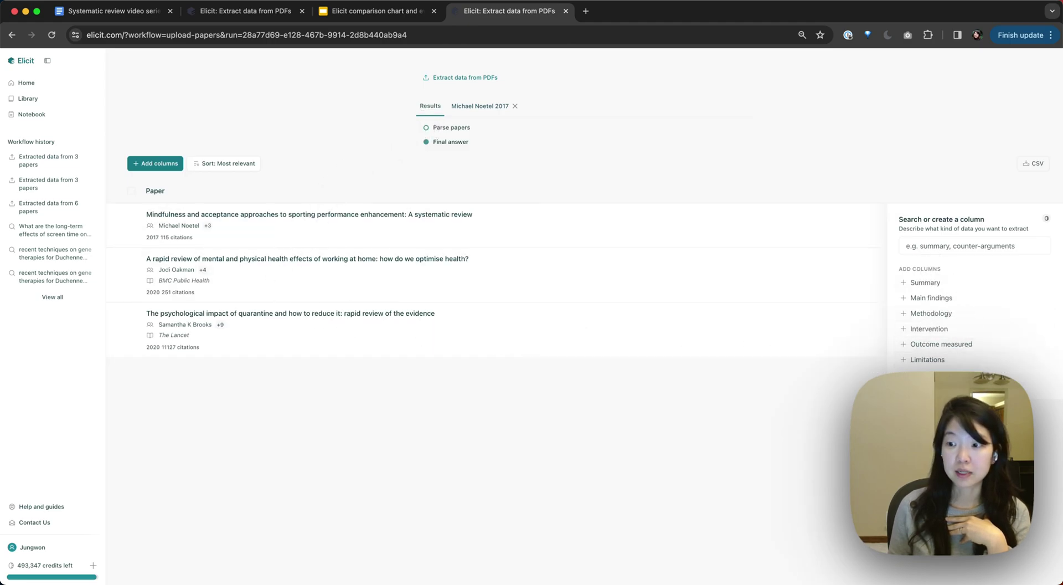
# - Add the predefined Outcome measured and Summary columns to the results table
pyautogui.click(961, 345)
pyautogui.scroll(-5, 961, 363)
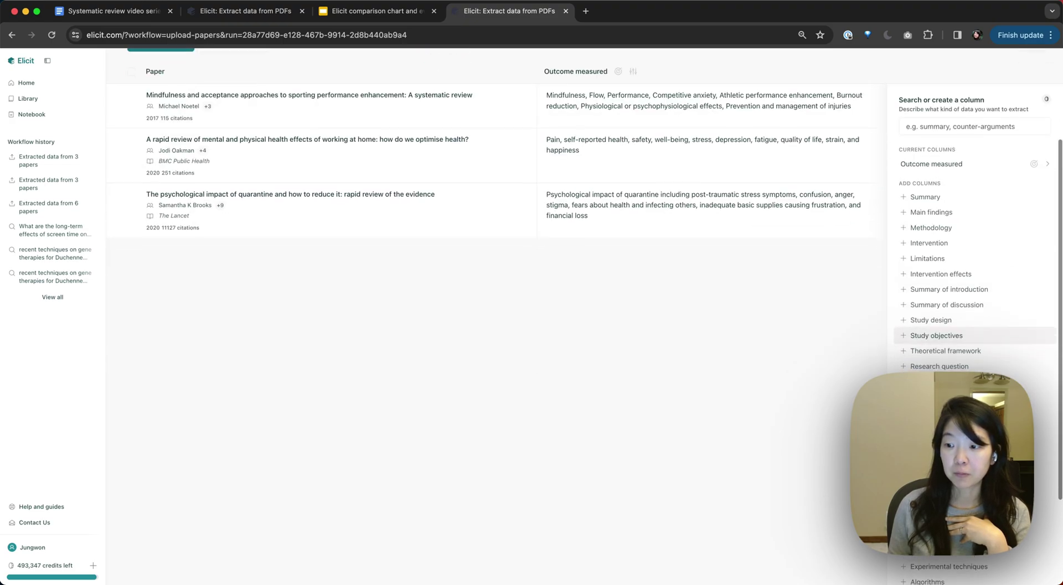
pyautogui.scroll(1, 961, 277)
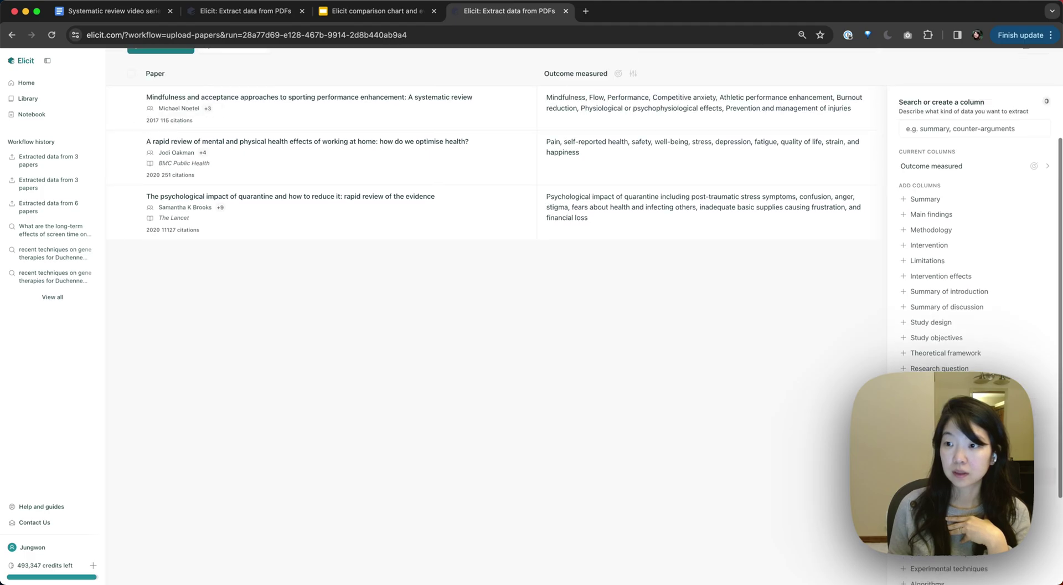
pyautogui.click(948, 199)
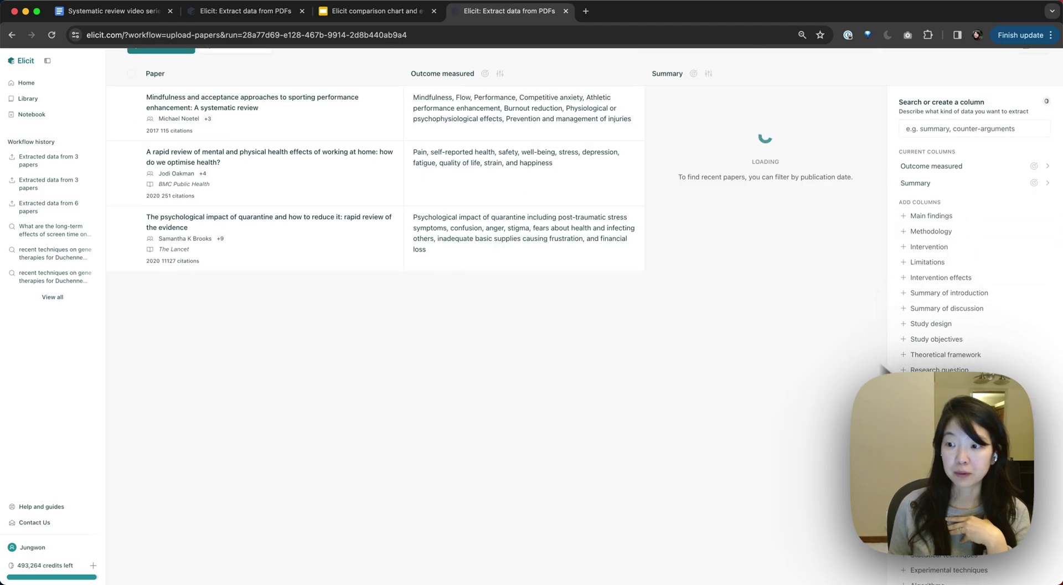
# - Examine the predefined columns available to add, along with the extracted outcomes and summaries in the results table
pyautogui.scroll(-4, 1030, 443)
pyautogui.scroll(8, 1055, 517)
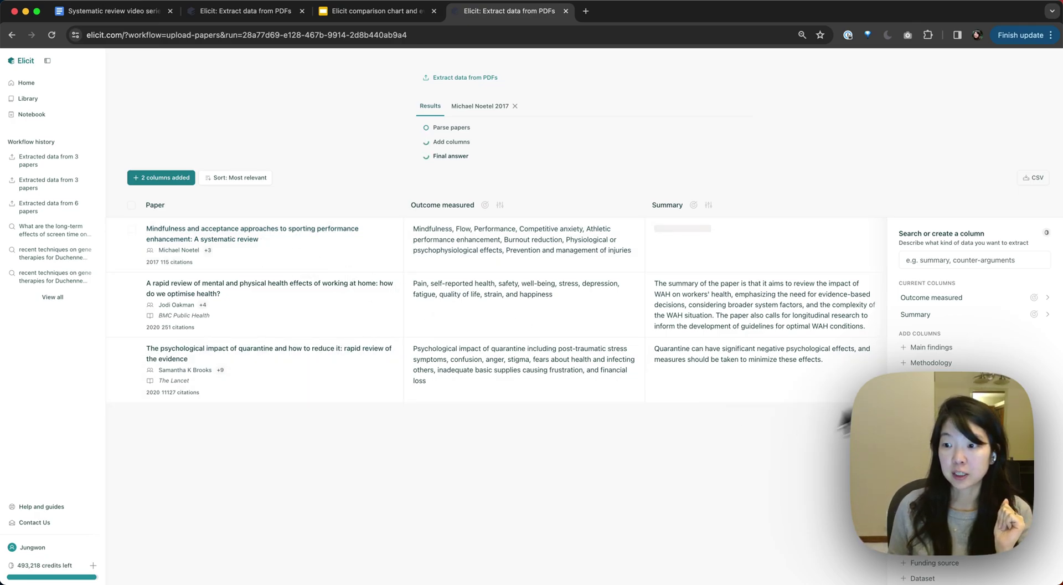
pyautogui.scroll(-5, 966, 340)
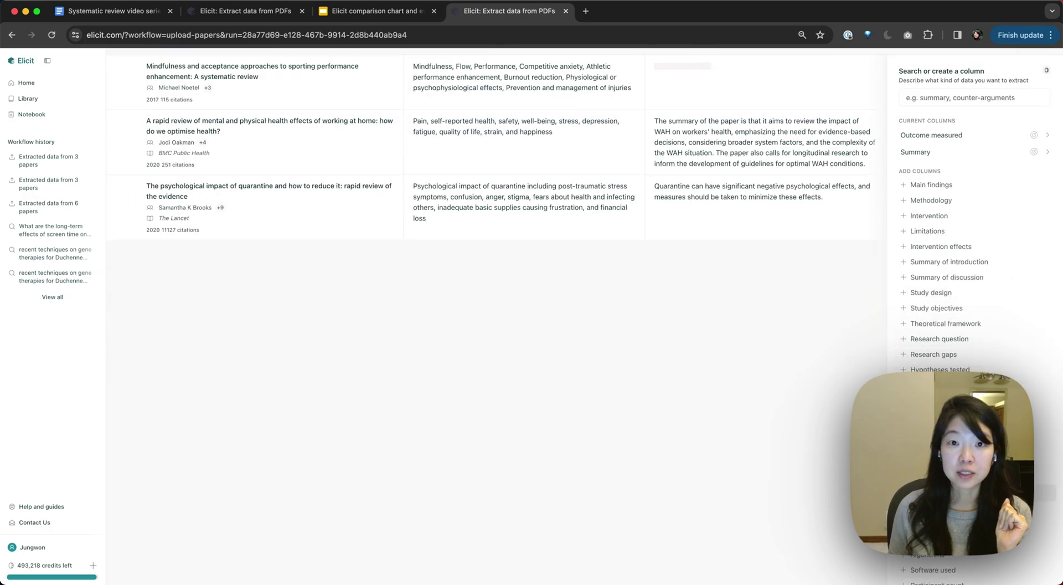
pyautogui.scroll(-2, 948, 224)
pyautogui.scroll(4, 971, 223)
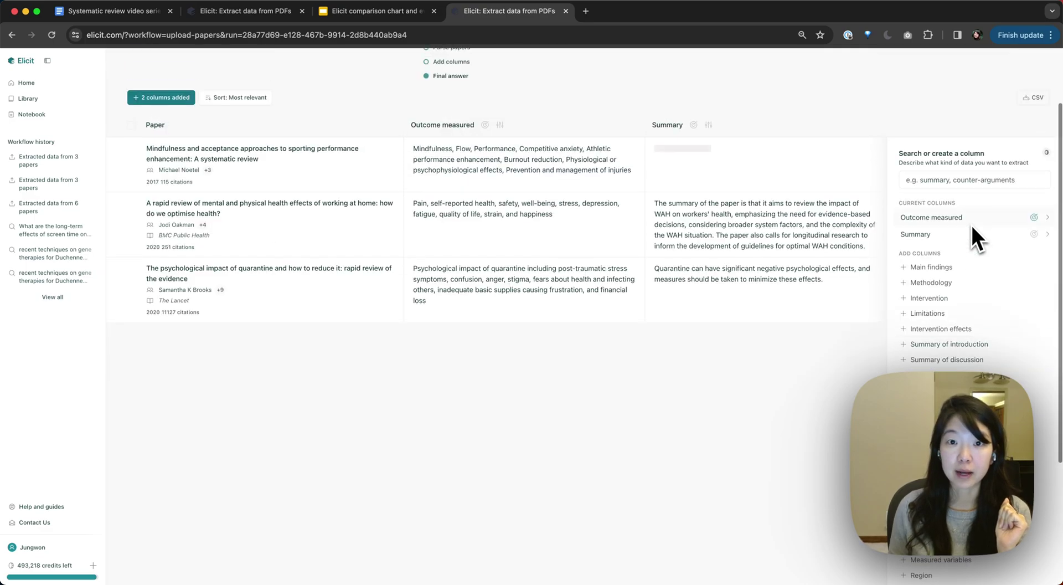
pyautogui.scroll(-3, 959, 348)
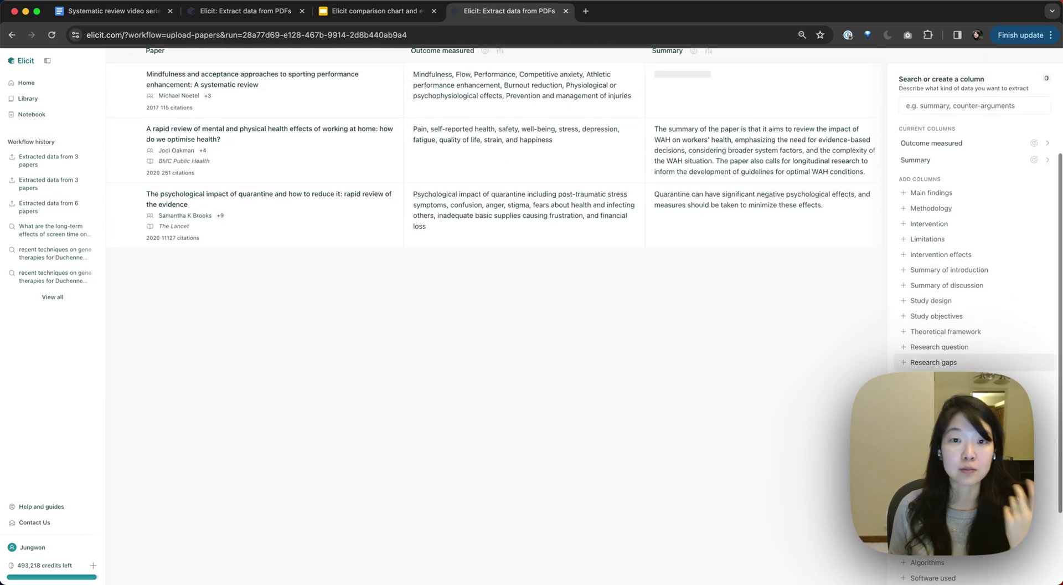
pyautogui.scroll(2, 960, 348)
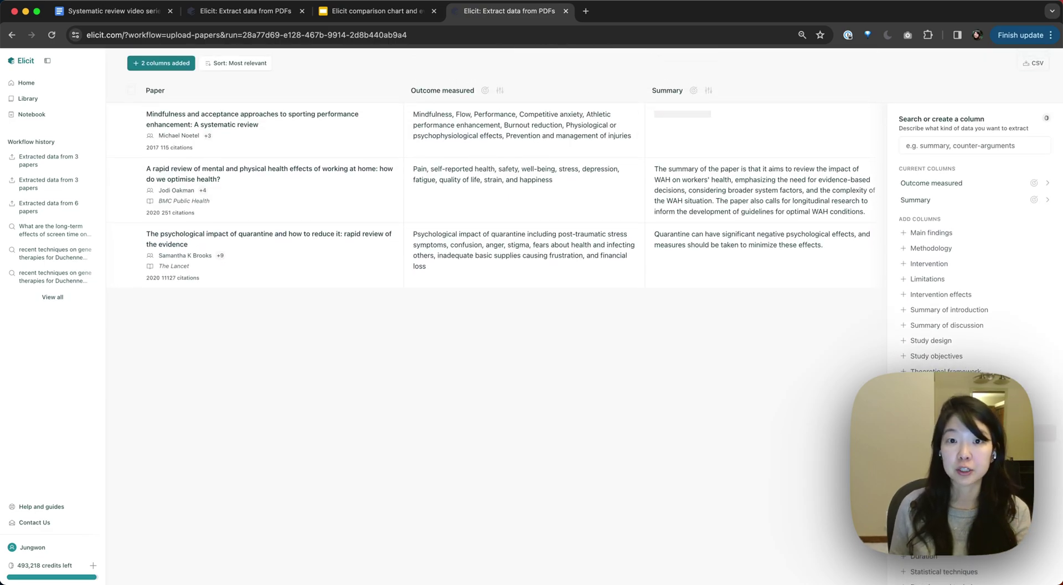
pyautogui.scroll(1, 498, 221)
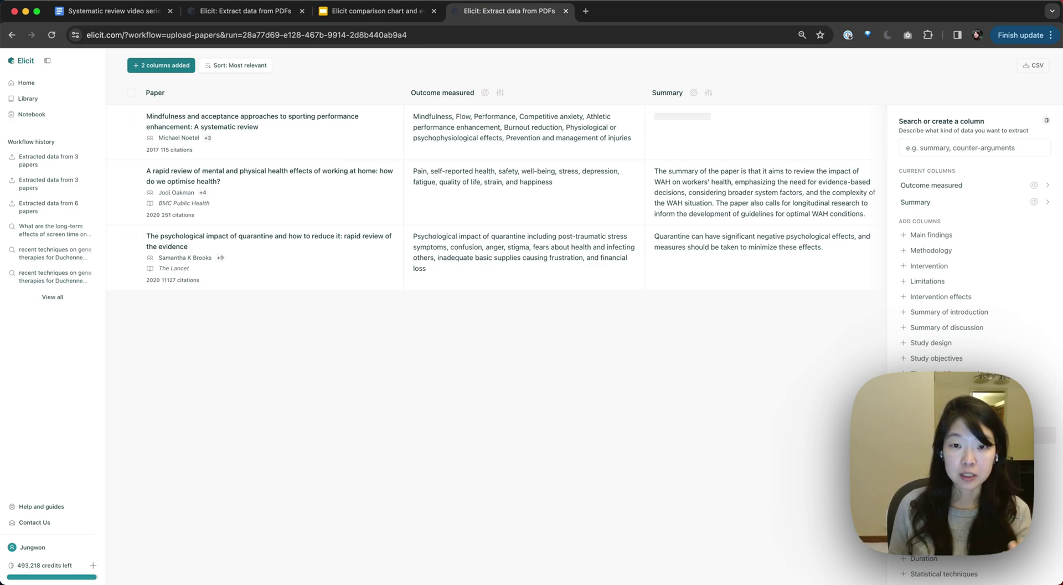
pyautogui.scroll(1, 499, 222)
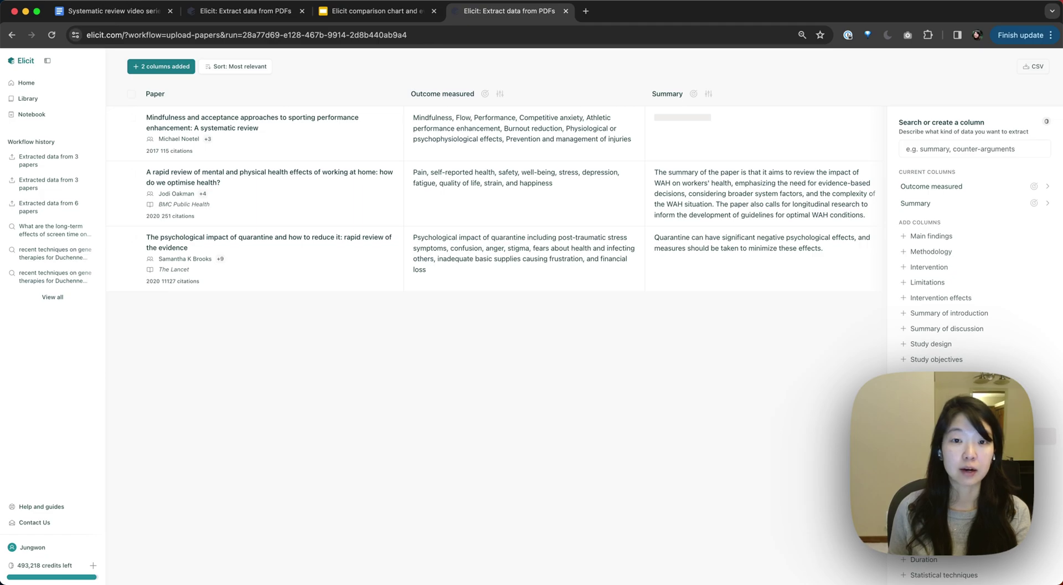
pyautogui.scroll(4, 762, 404)
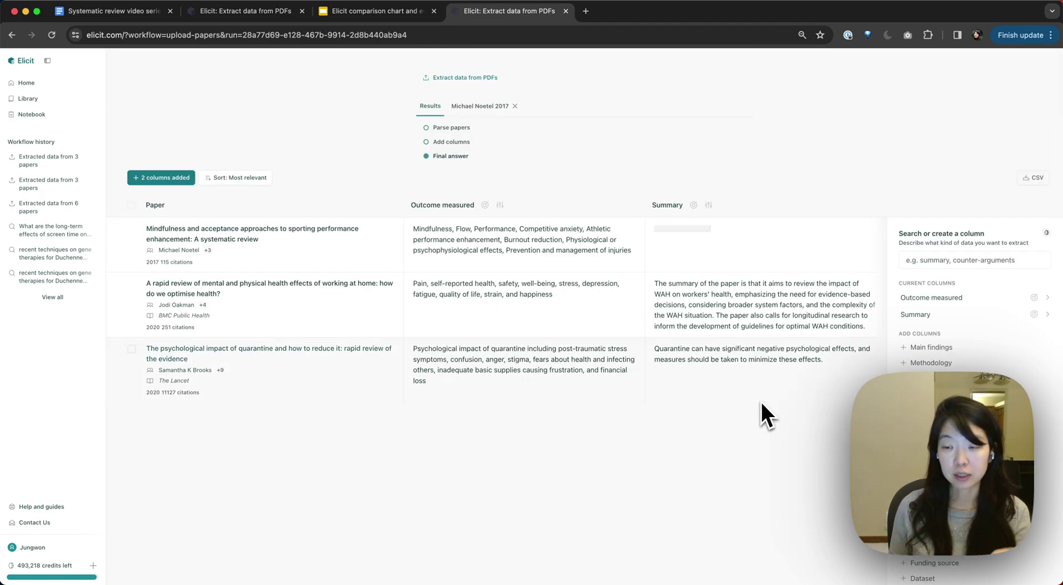